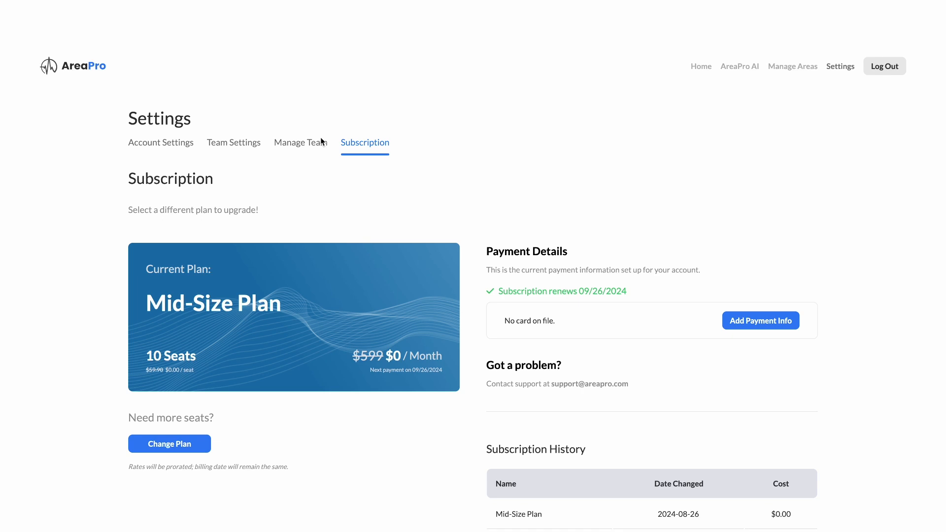
# Add Daytona MLS (DBAAR) as an additional MLS in the team settings, enter its license number and save.
pyautogui.click(315, 146)
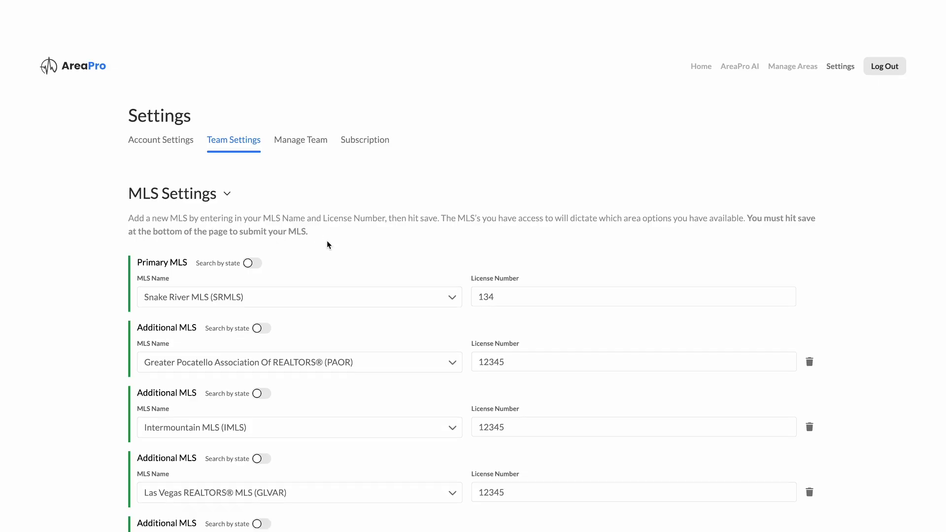
pyautogui.scroll(-10, 327, 241)
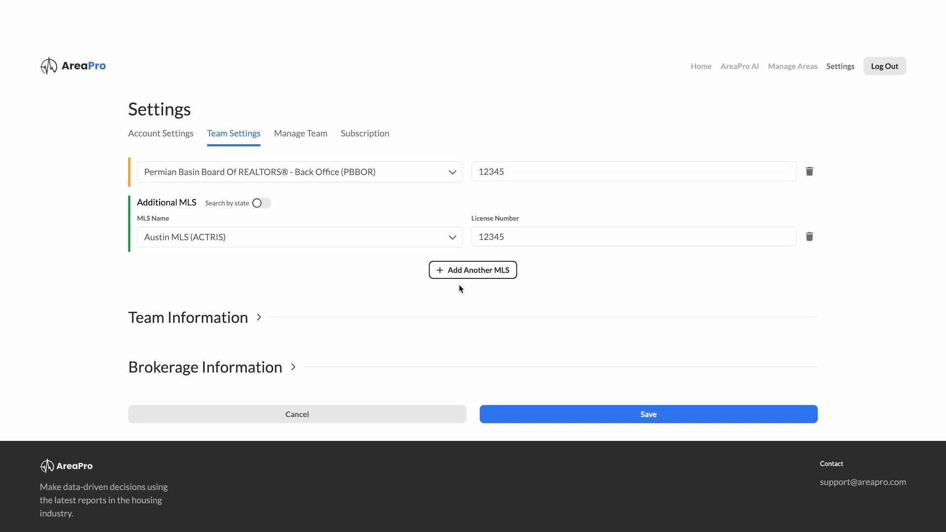
pyautogui.click(473, 274)
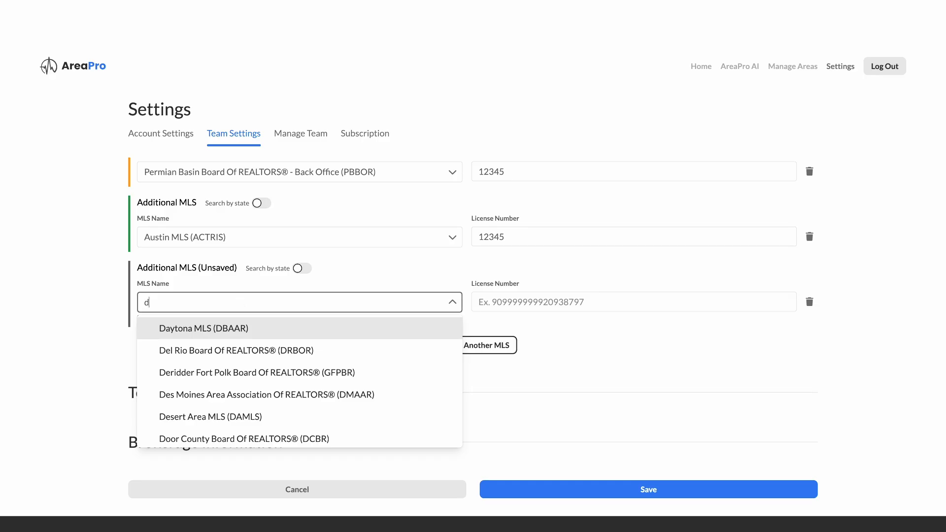
pyautogui.click(204, 329)
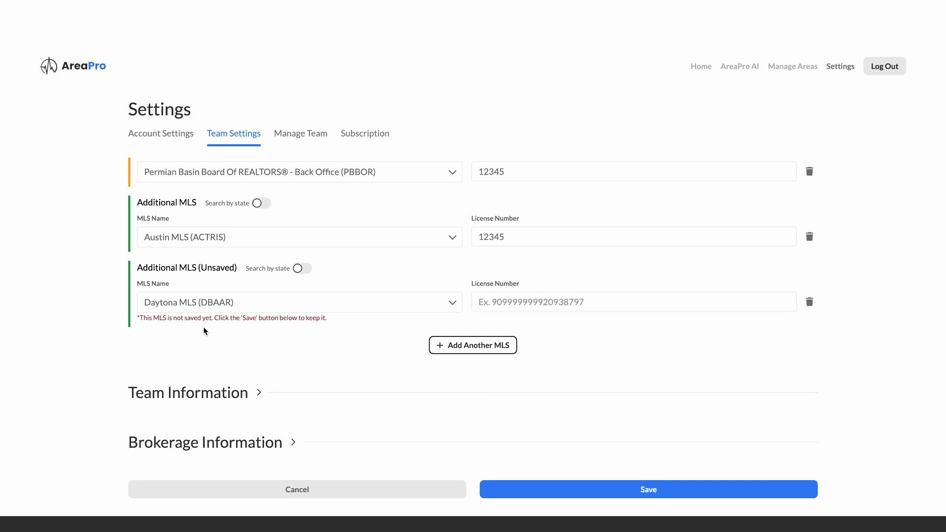
pyautogui.click(548, 304)
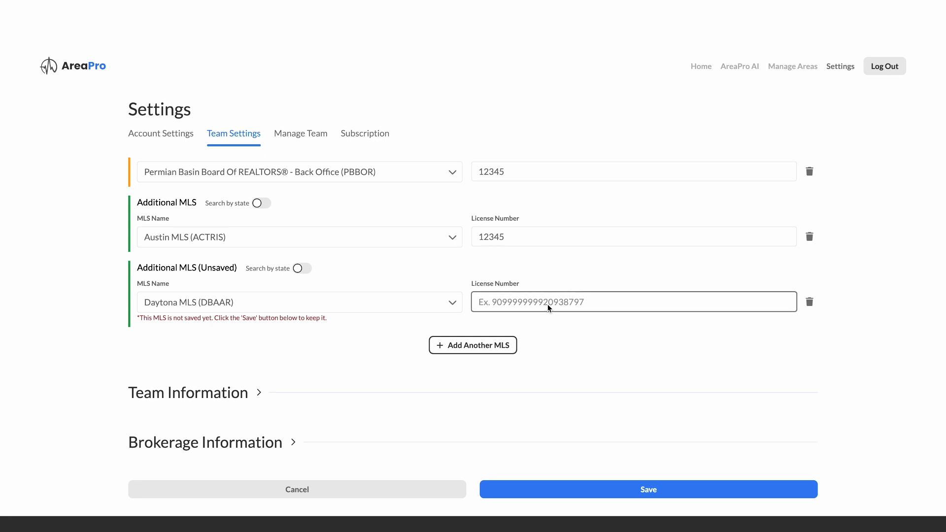
pyautogui.write('123456')
pyautogui.click(619, 491)
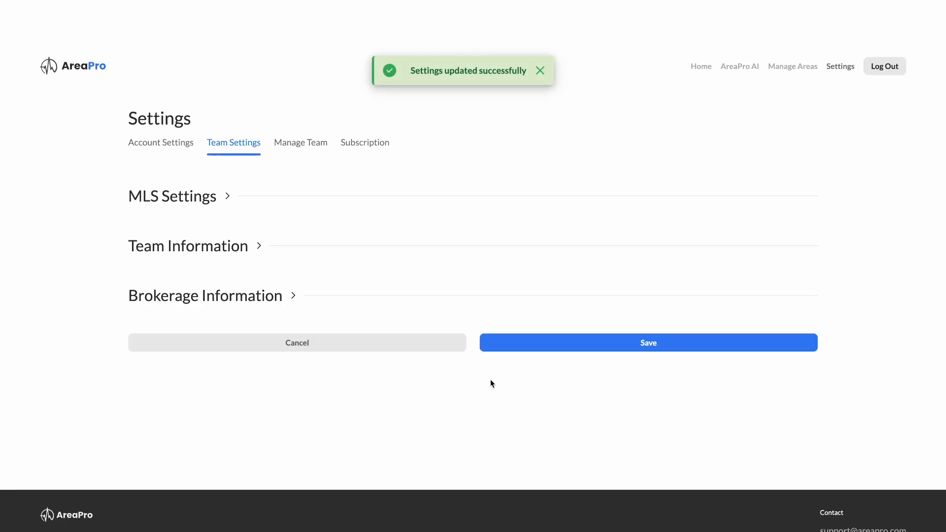
# Review the list of saved MLSs in the team's MLS settings.
pyautogui.click(226, 197)
pyautogui.scroll(-10, 312, 374)
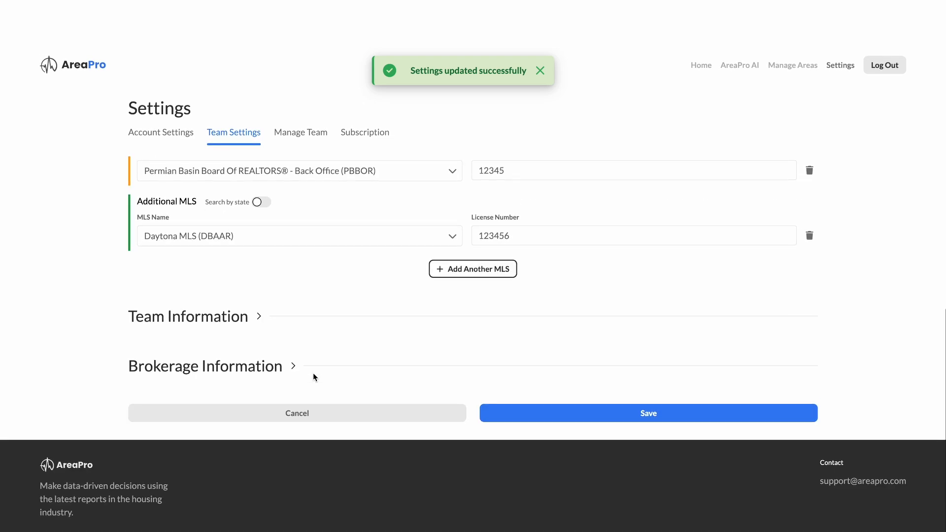
pyautogui.scroll(2, 312, 375)
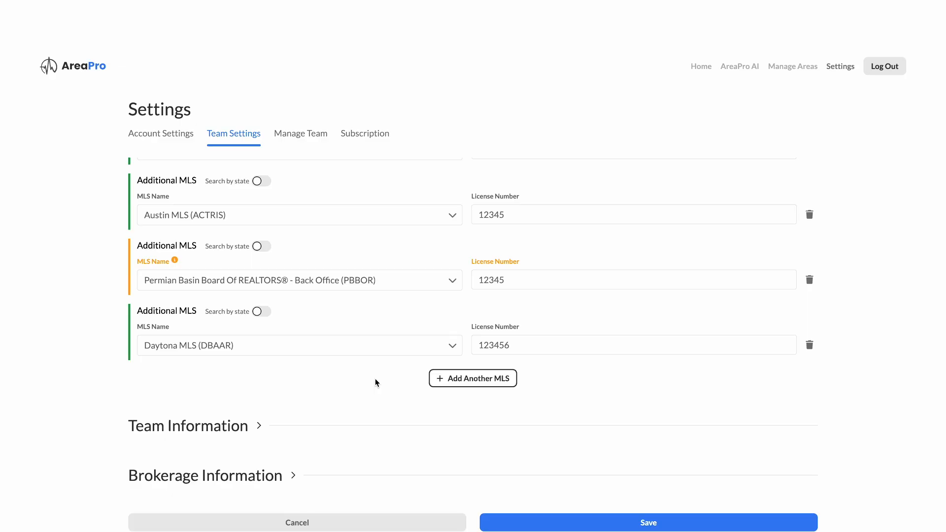
# Examine the default sold period options in the account's area settings.
pyautogui.click(156, 132)
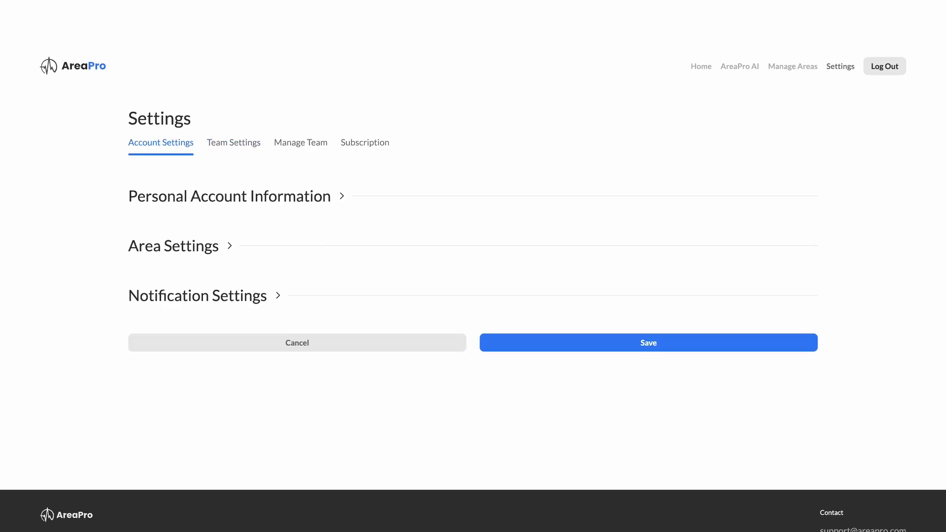
pyautogui.click(199, 256)
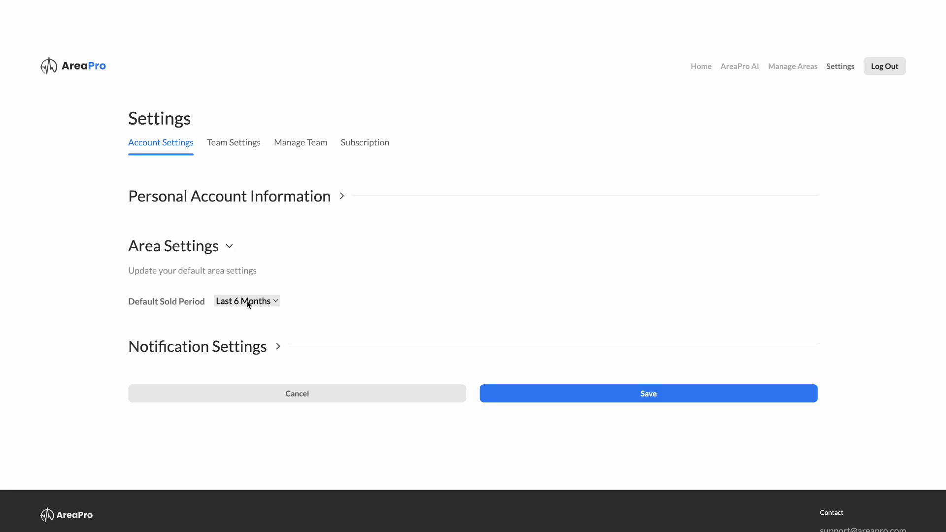
pyautogui.click(274, 303)
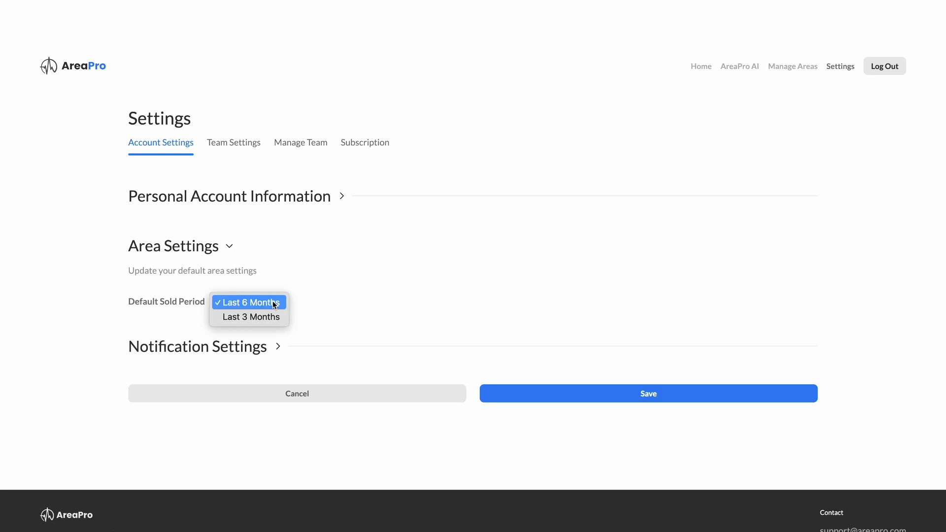
pyautogui.click(273, 300)
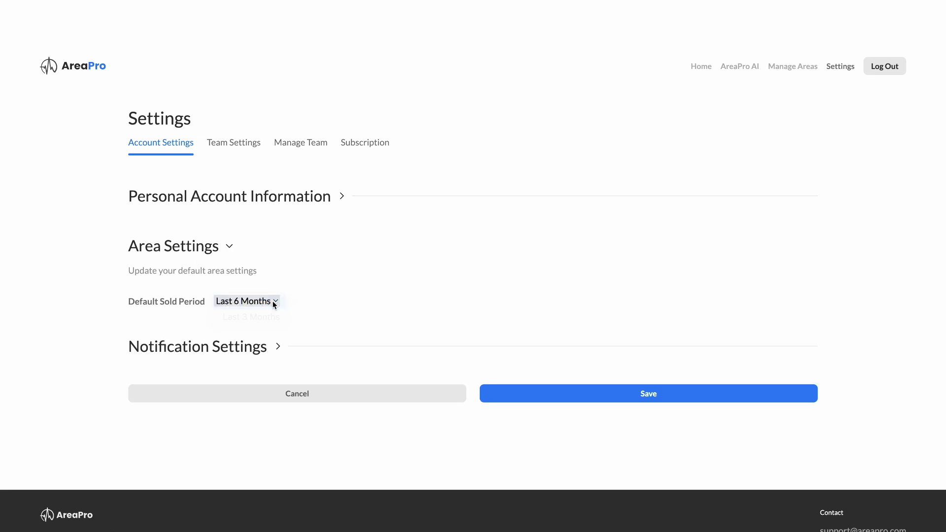
# Review the personal, team and favorite area lists in Manage Areas.
pyautogui.click(795, 68)
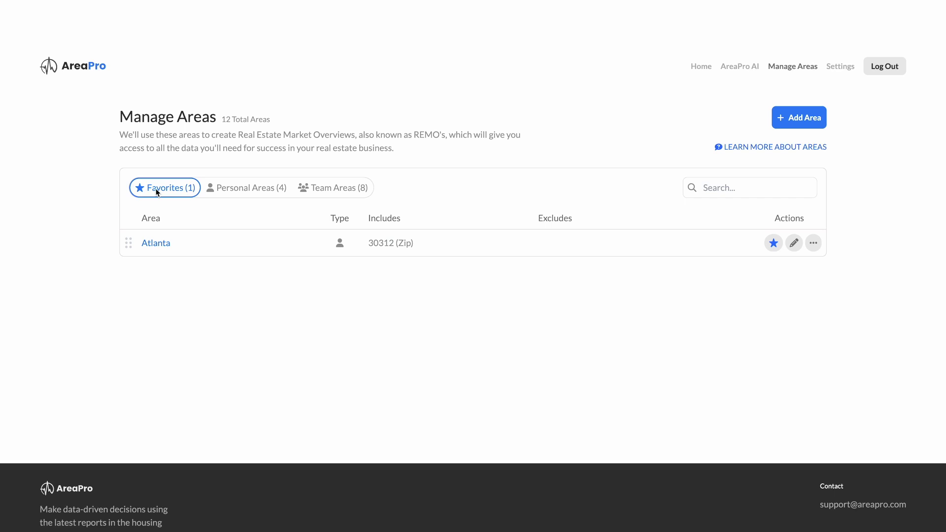
pyautogui.click(253, 190)
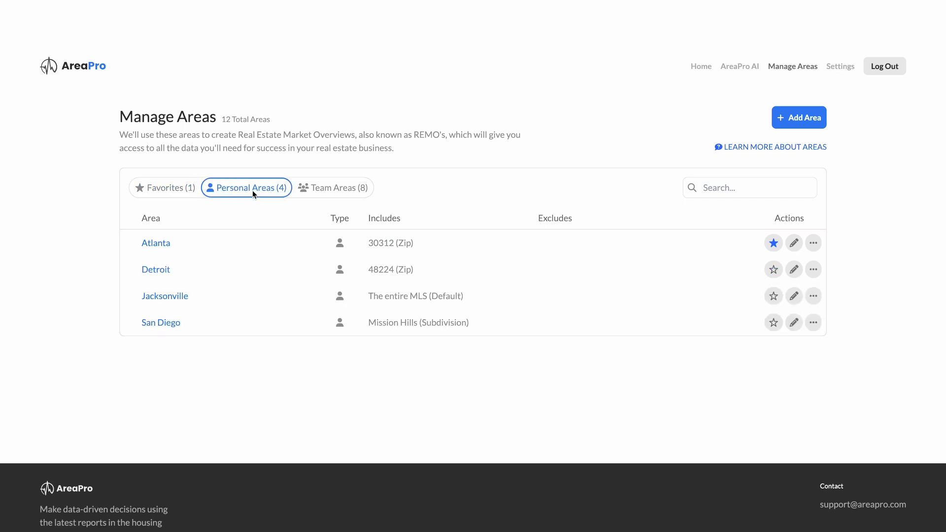
pyautogui.click(340, 187)
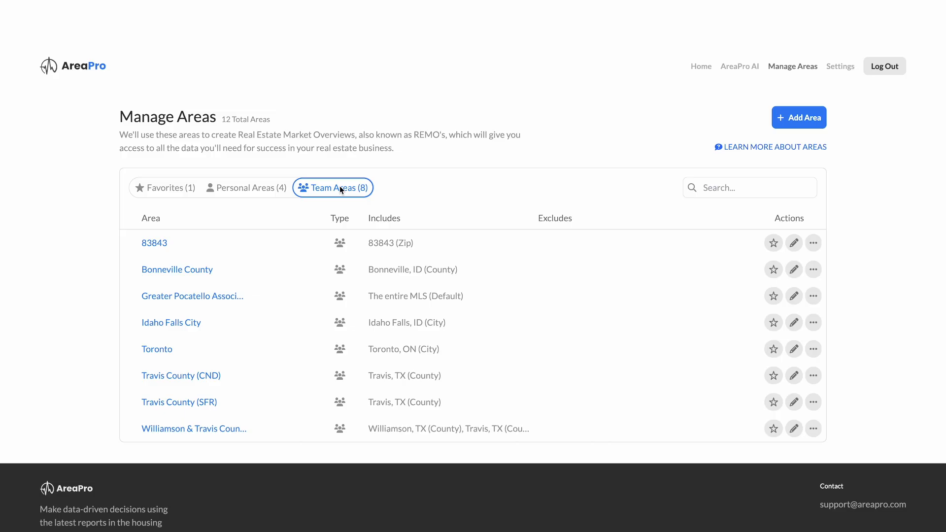
pyautogui.click(173, 193)
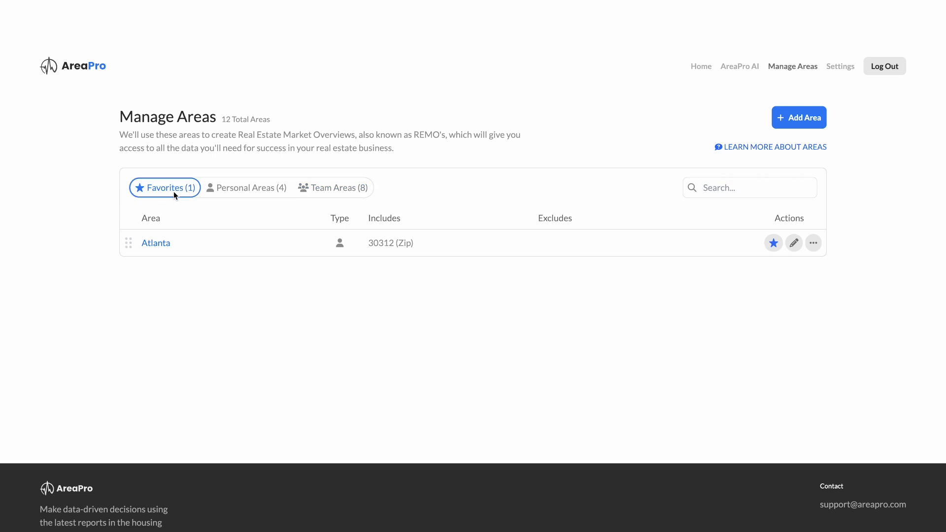
# Start a new personal area on Daytona MLS (DBAAR) and include the Bradford, Broward and Alachua counties in FL.
pyautogui.click(802, 120)
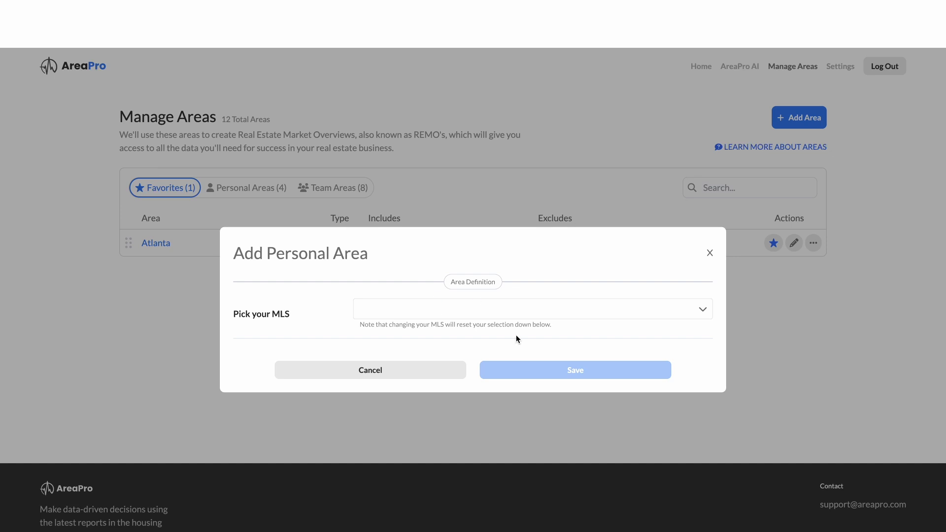
pyautogui.click(699, 310)
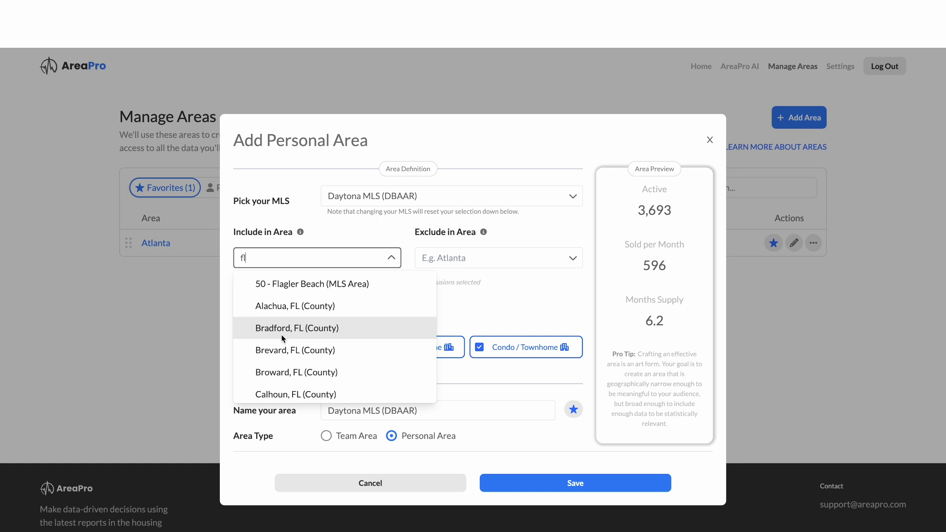
pyautogui.click(282, 335)
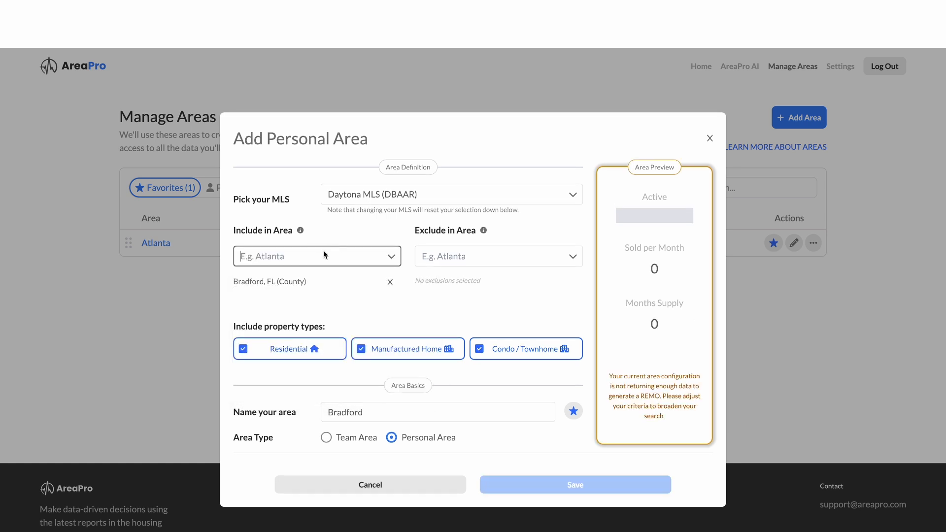
pyautogui.write('fl')
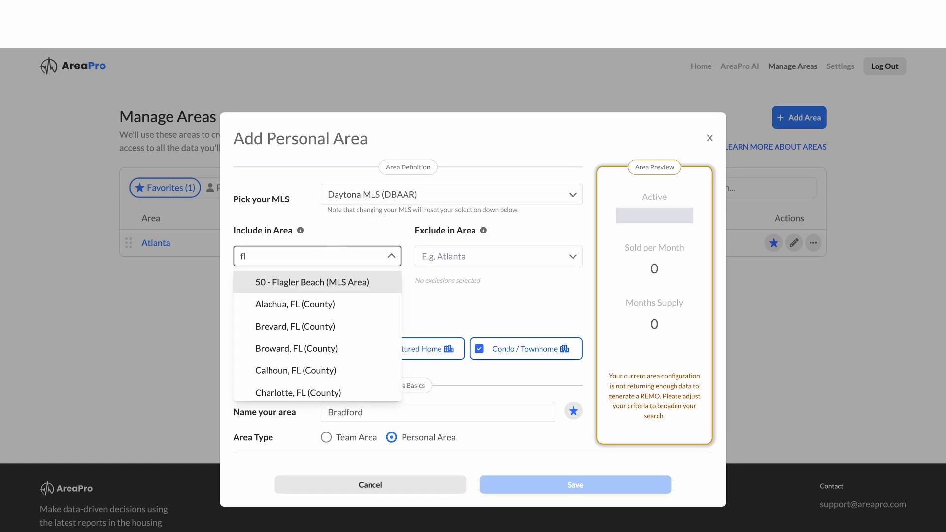
pyautogui.click(285, 351)
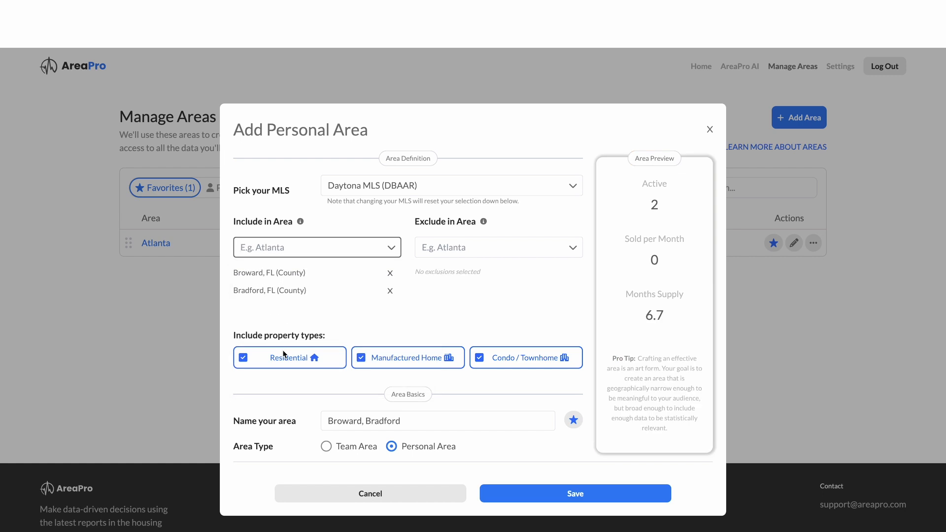
pyautogui.write('fl')
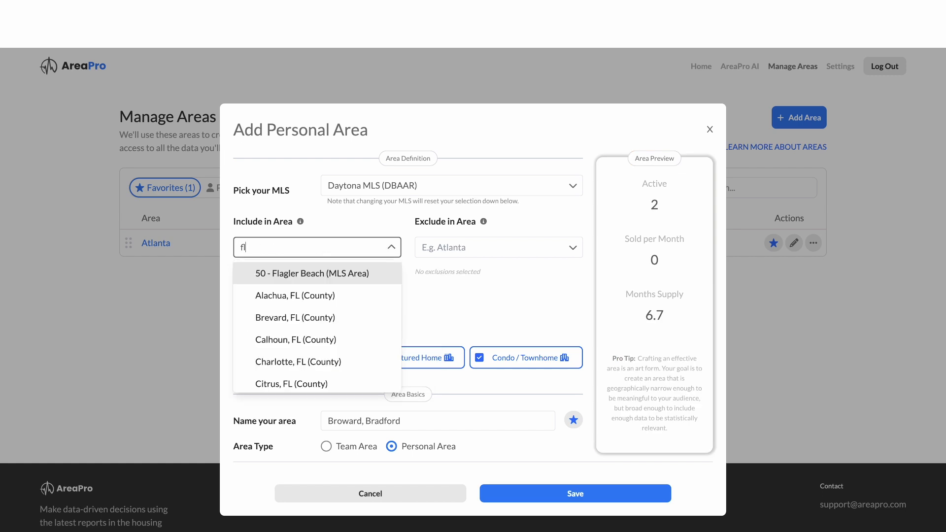
pyautogui.click(273, 297)
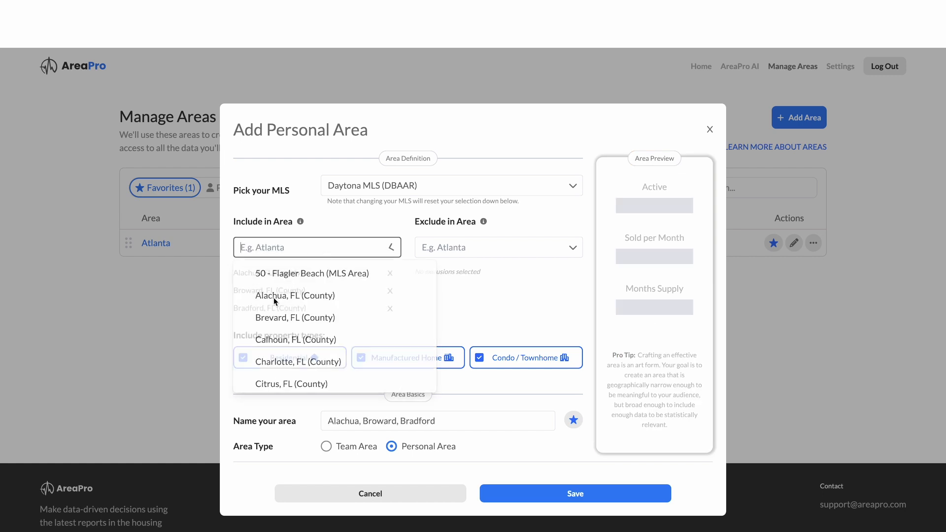
# Exclude Calhoun, FL (County) from the new personal area.
pyautogui.click(484, 251)
pyautogui.write('fl')
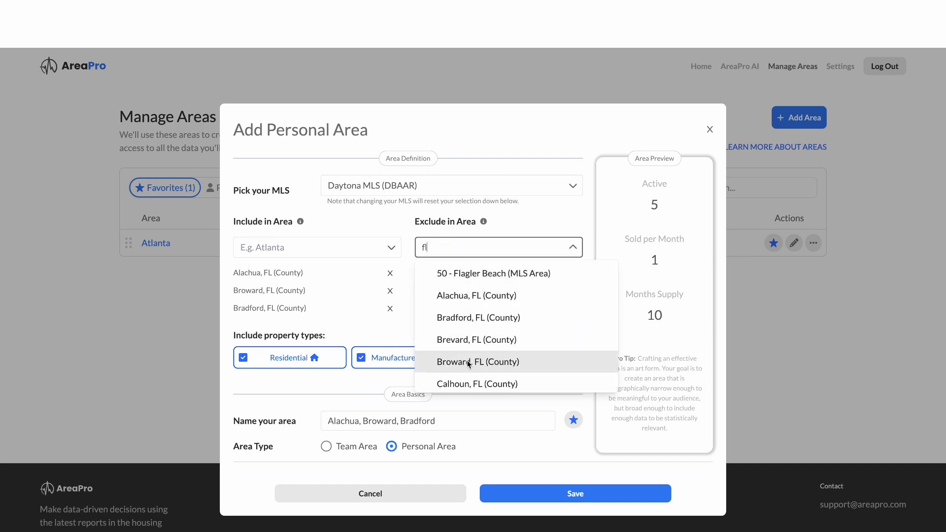
pyautogui.click(468, 383)
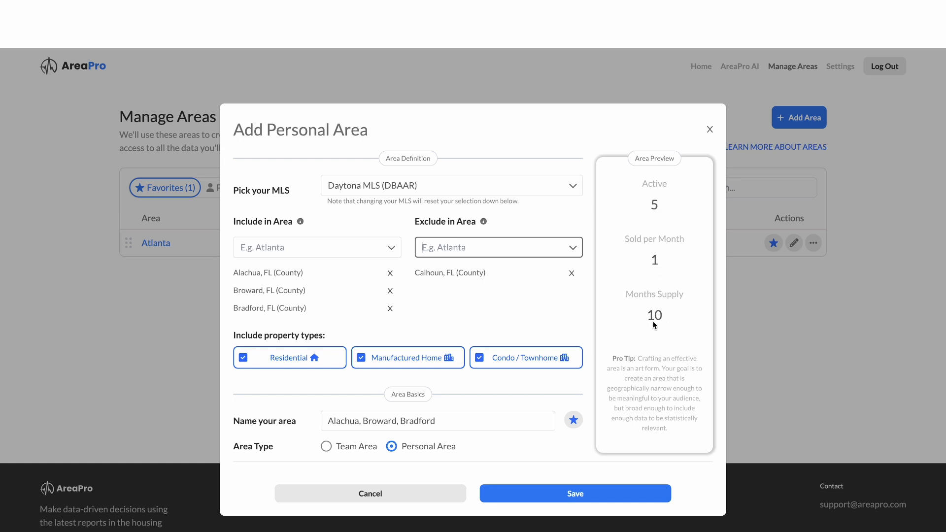
# Add Charlotte, FL (County) and Duval, FL (County) to the counties included in the new area.
pyautogui.click(299, 246)
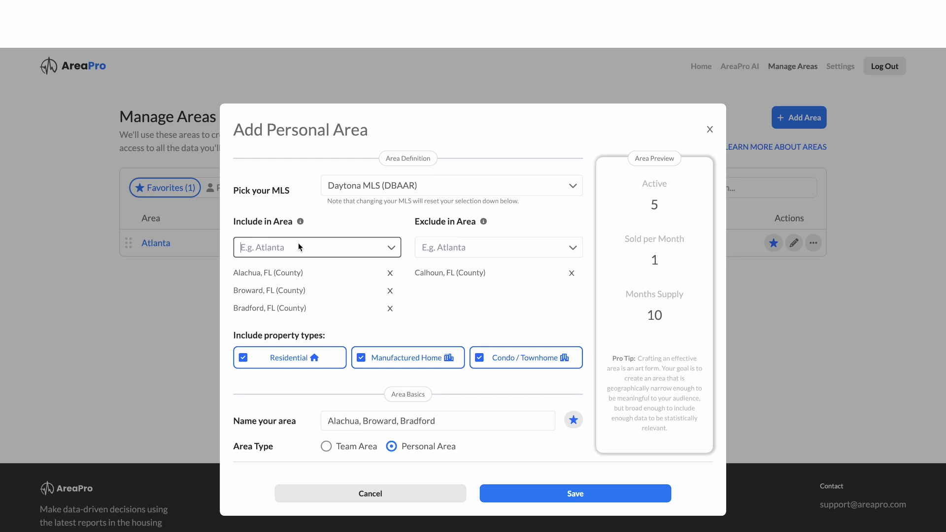
pyautogui.write('fl')
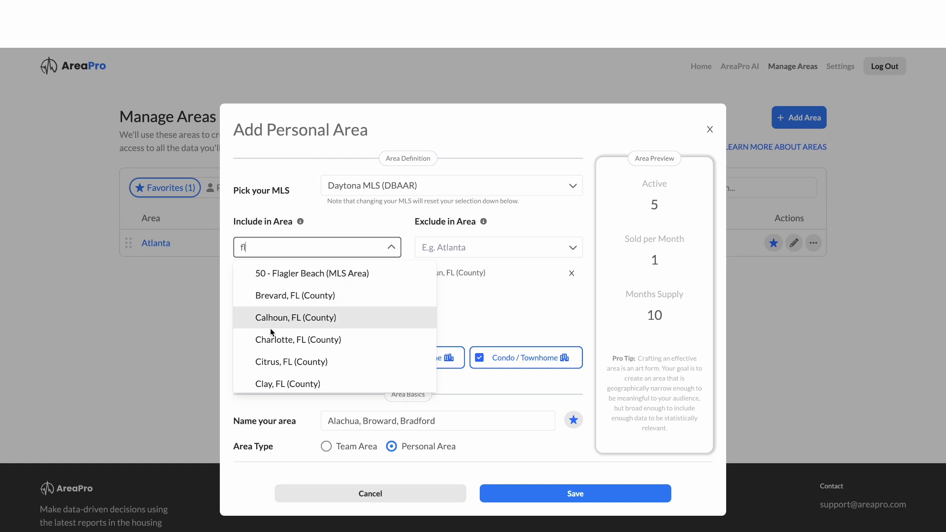
pyautogui.click(287, 341)
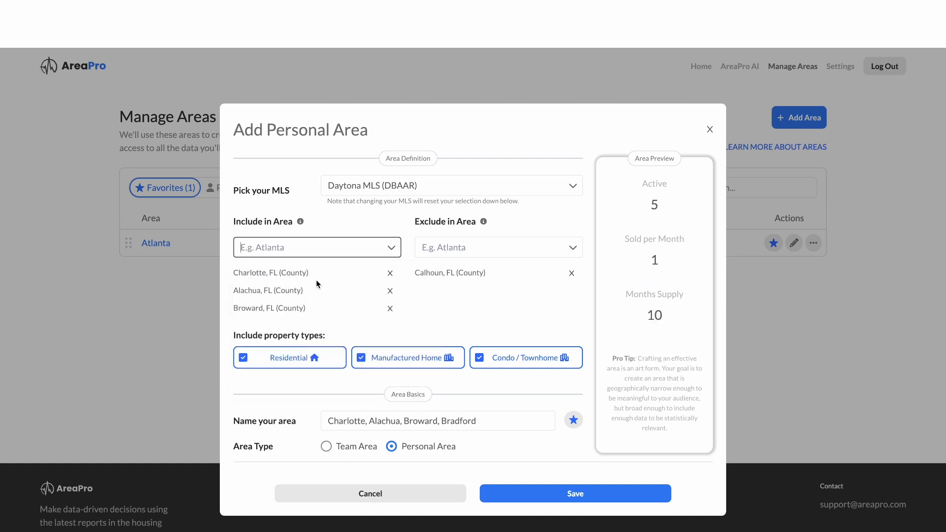
pyautogui.scroll(-2, 325, 303)
pyautogui.scroll(2, 324, 303)
pyautogui.write('fl')
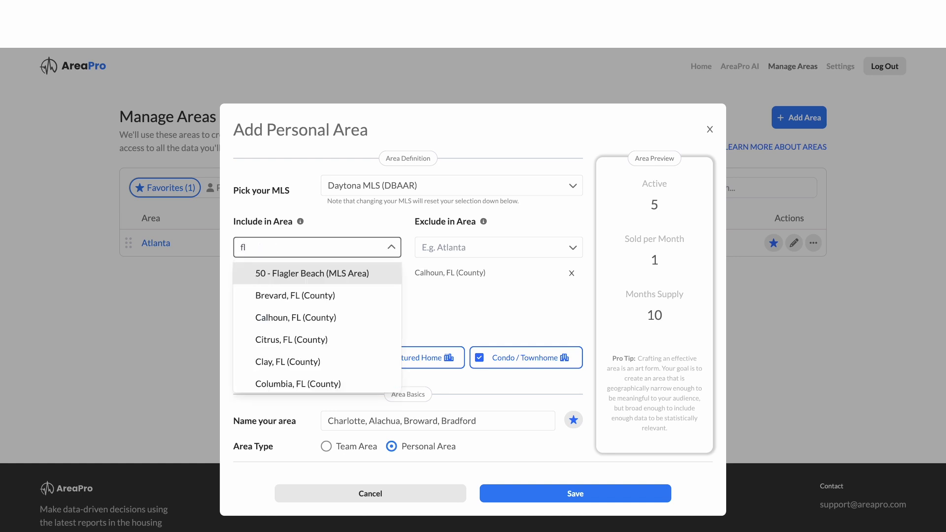
pyautogui.scroll(-2, 290, 342)
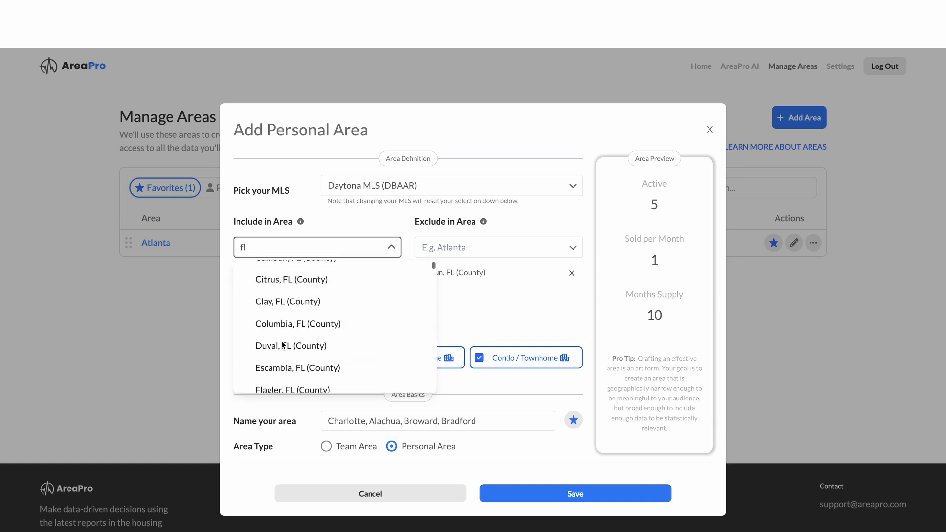
pyautogui.click(283, 345)
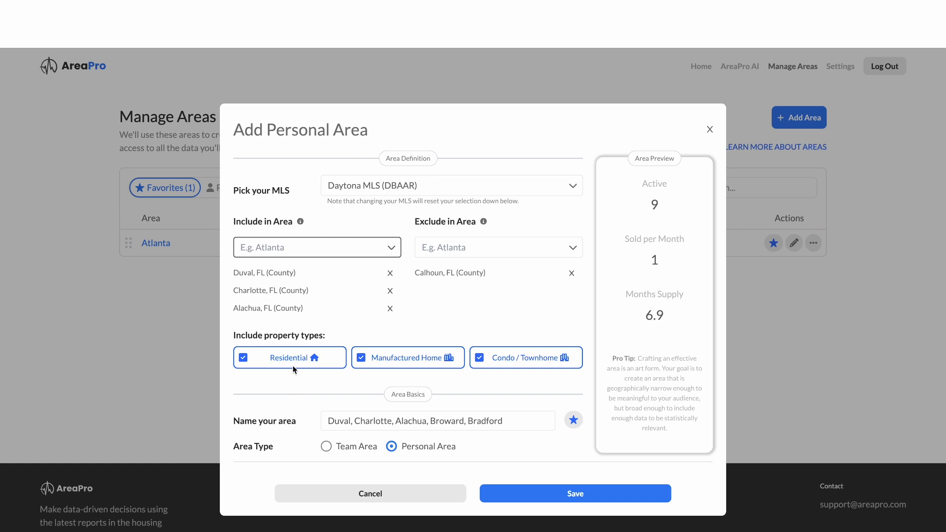
# Toggle the Condo / Townhome property type off and back on, and save the new personal area.
pyautogui.click(525, 360)
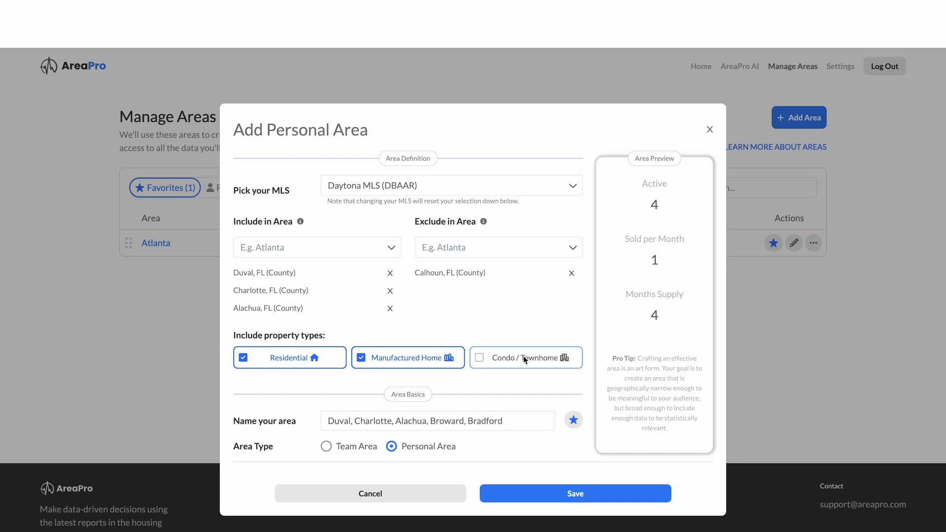
pyautogui.click(523, 356)
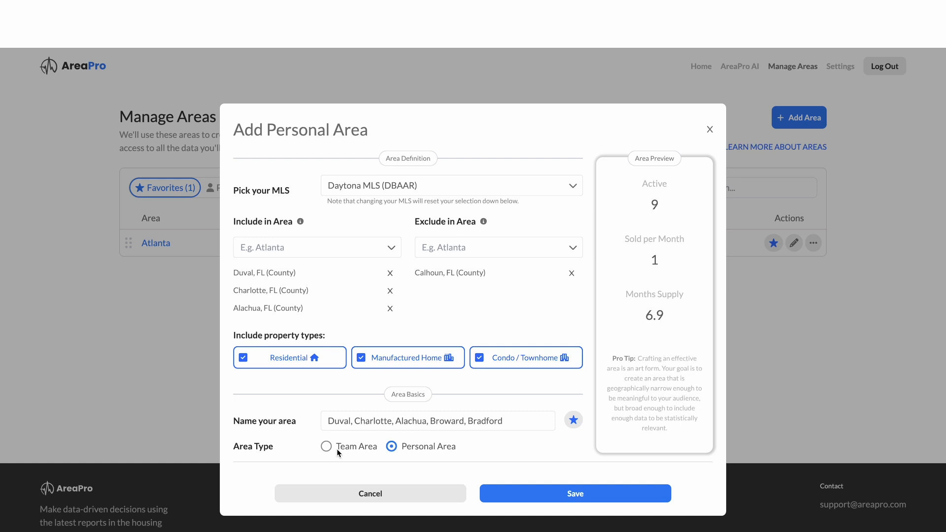
pyautogui.click(593, 494)
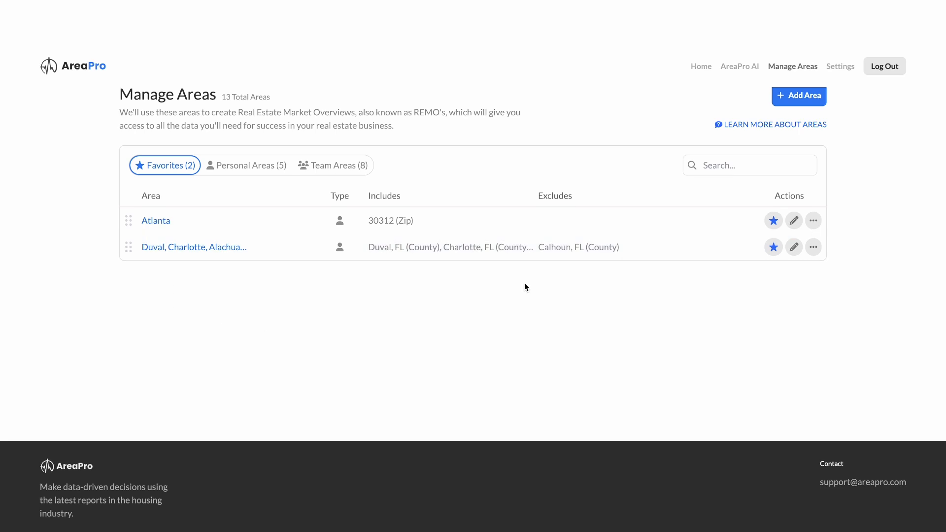
# Open the Real Estate Market Overview for the Duval, Charlotte, Alachua, Broward, Bradford area and examine its statistics.
pyautogui.click(191, 247)
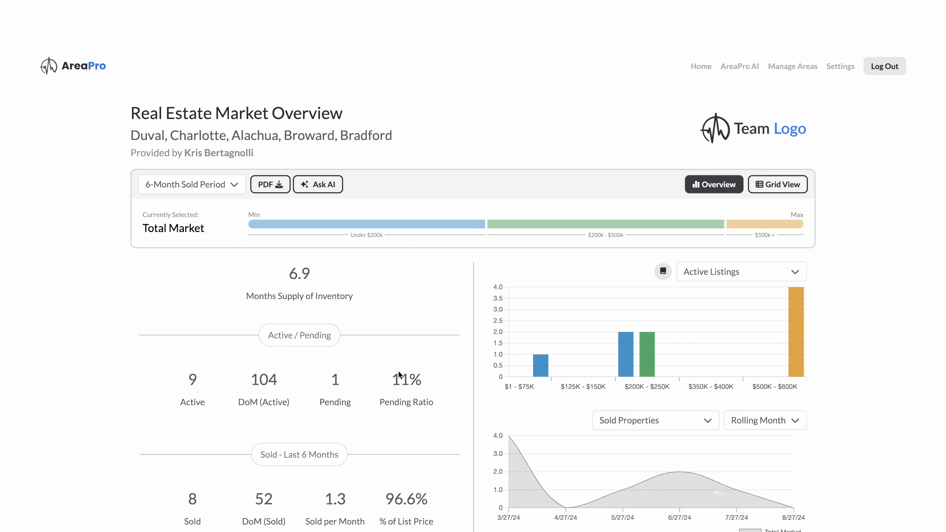
pyautogui.scroll(-2, 359, 366)
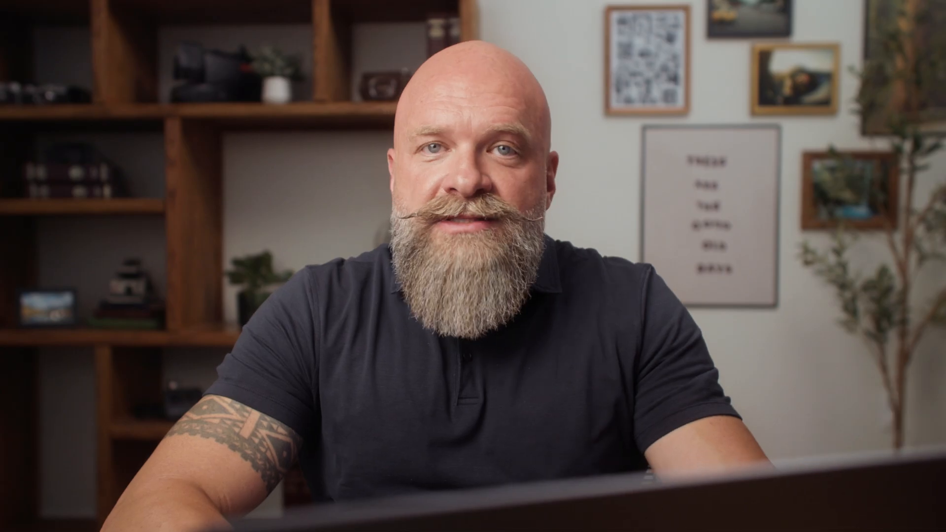